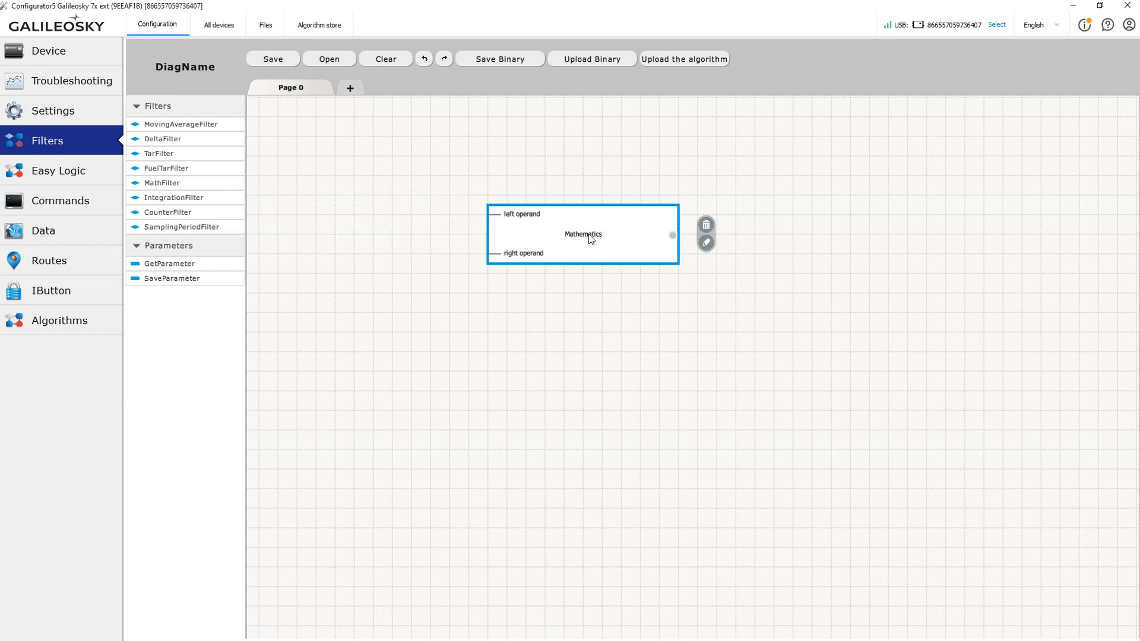
# Open the operation setting of the Mathematics block
pyautogui.doubleClick(592, 232)
pyautogui.click(637, 238)
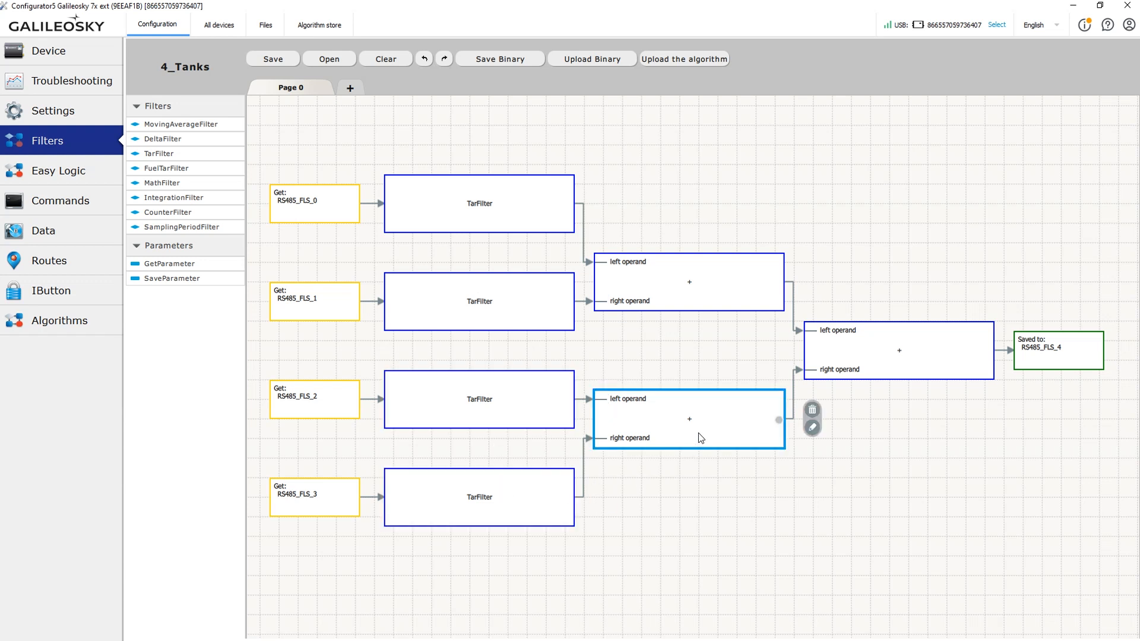
# Set the operation of the MathFilter that combines the RS485_FLS_0 and RS485_FLS_1 branches to +
pyautogui.doubleClick(732, 308)
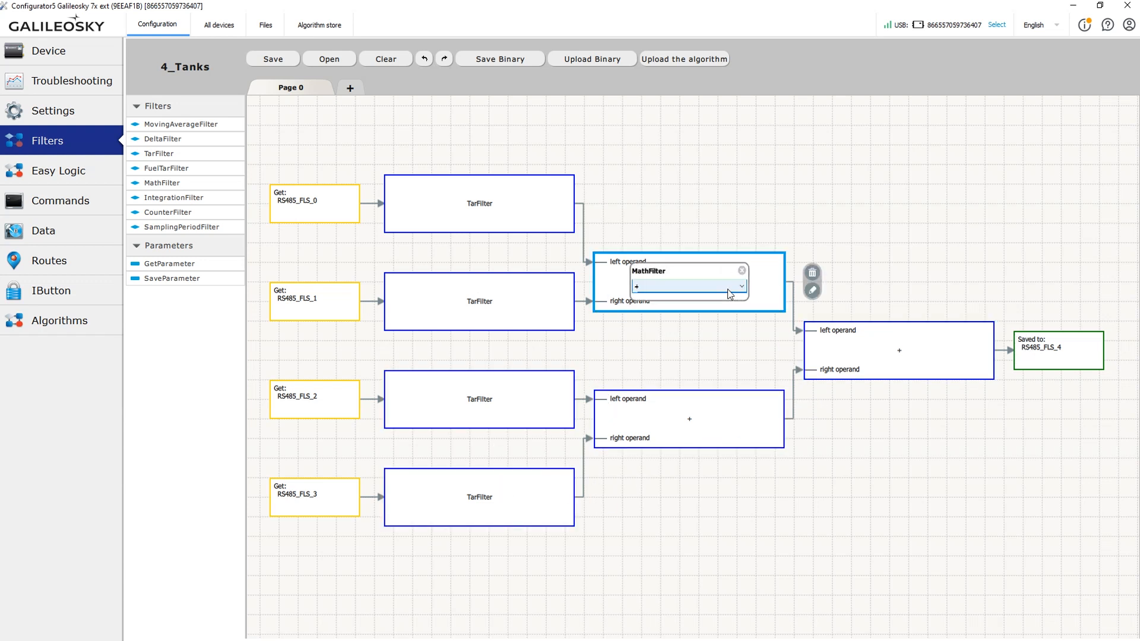
pyautogui.click(731, 287)
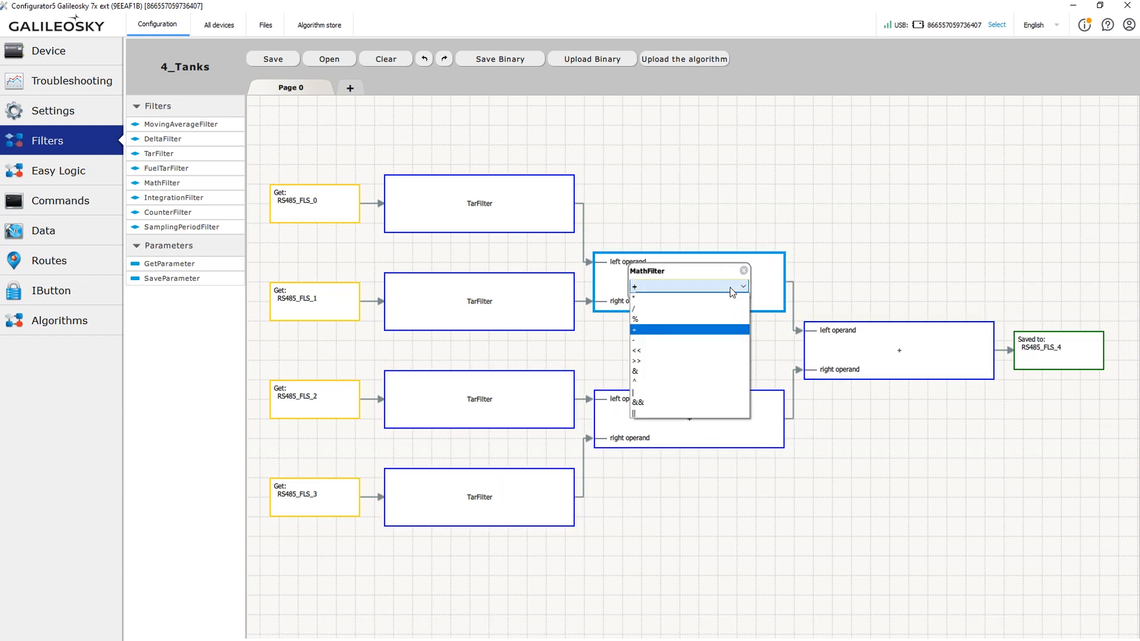
pyautogui.click(724, 331)
pyautogui.click(701, 354)
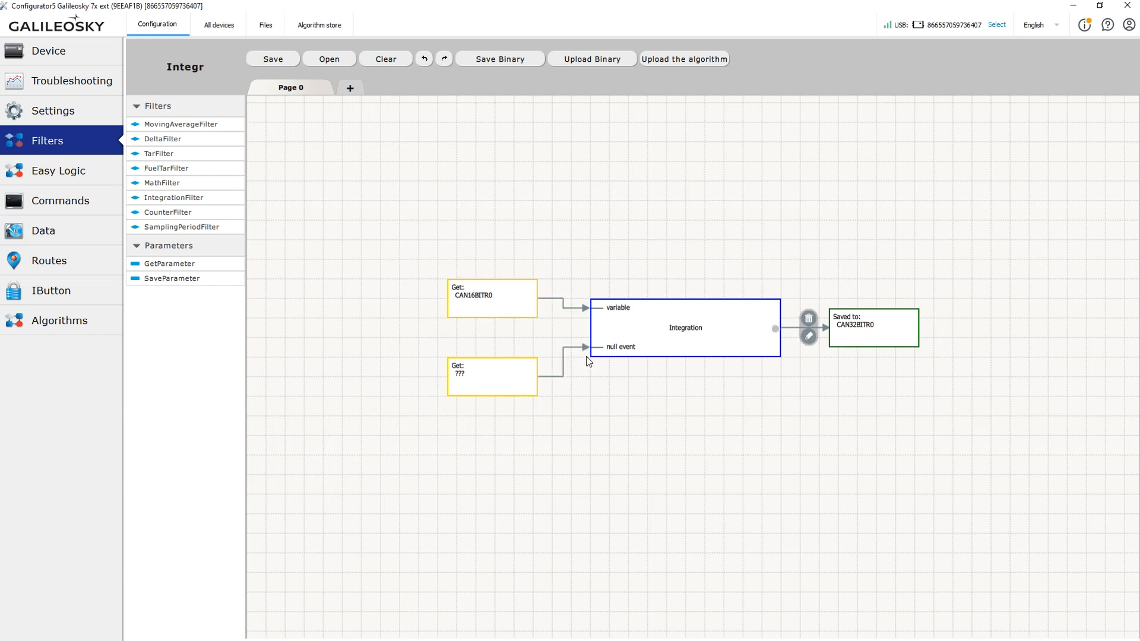
# Assign the General variable POINT_IS_SAVED to the empty GetParameter block feeding the Integration filter's null event
pyautogui.doubleClick(511, 373)
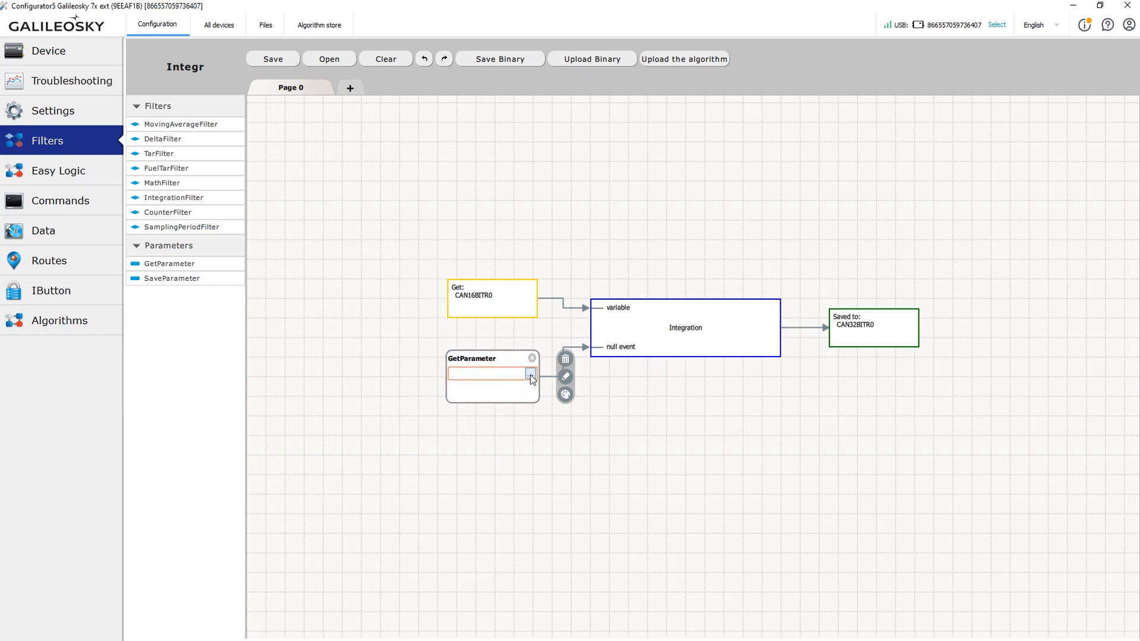
pyautogui.click(530, 375)
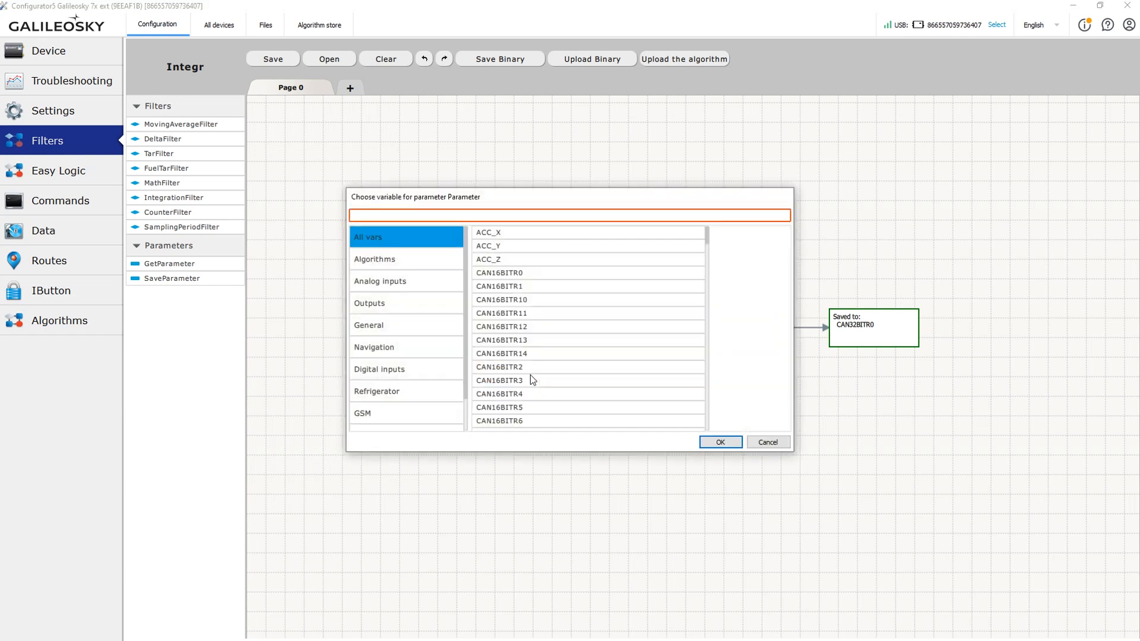
pyautogui.click(439, 327)
pyautogui.click(504, 274)
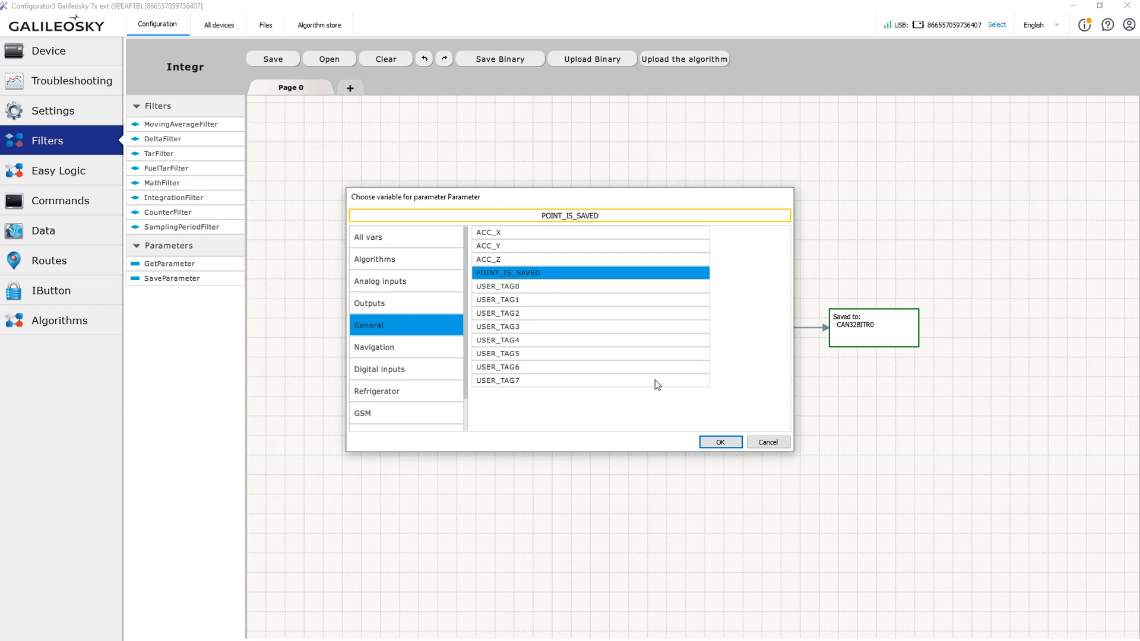
pyautogui.click(712, 442)
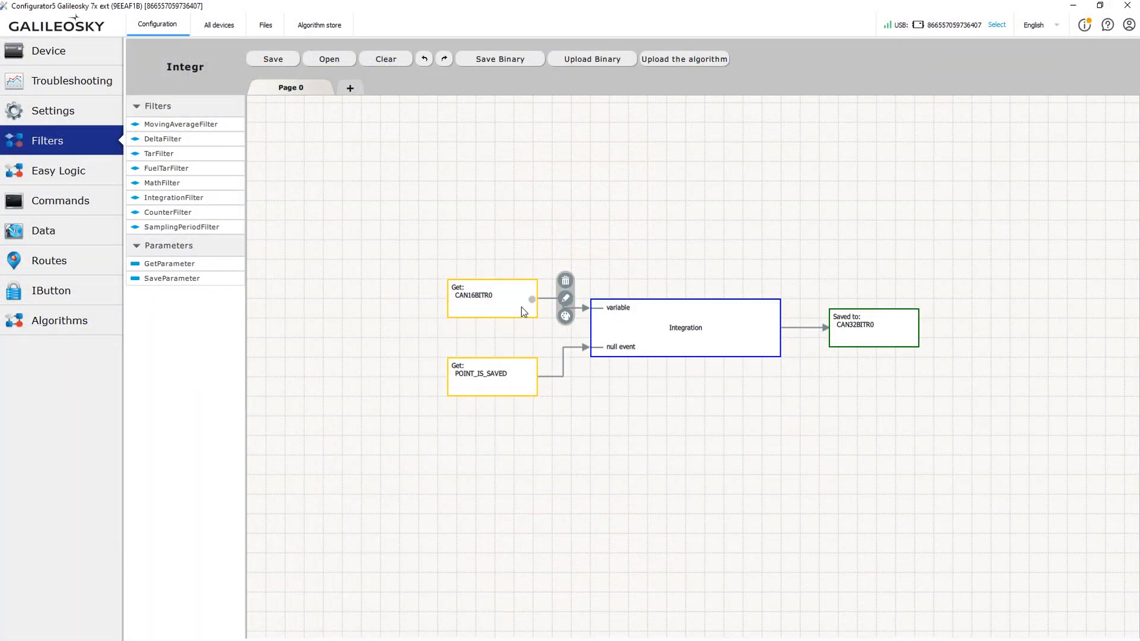
# Open the settings of the GetParameter block feeding the Integration filter's variable input, and close them without changes
pyautogui.click(523, 312)
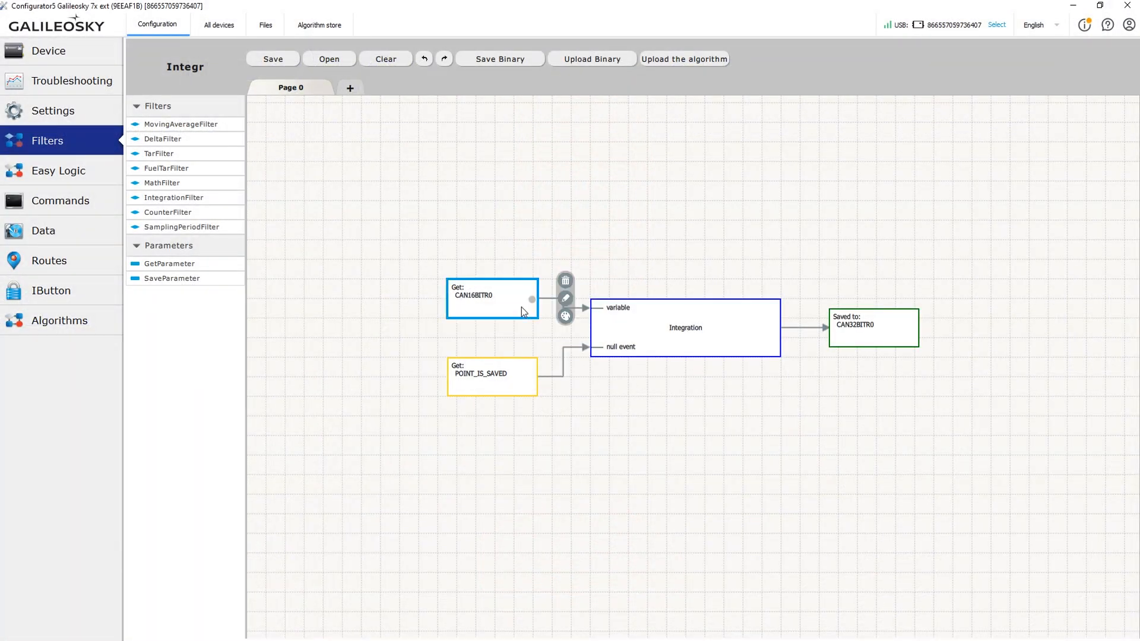
pyautogui.doubleClick(522, 306)
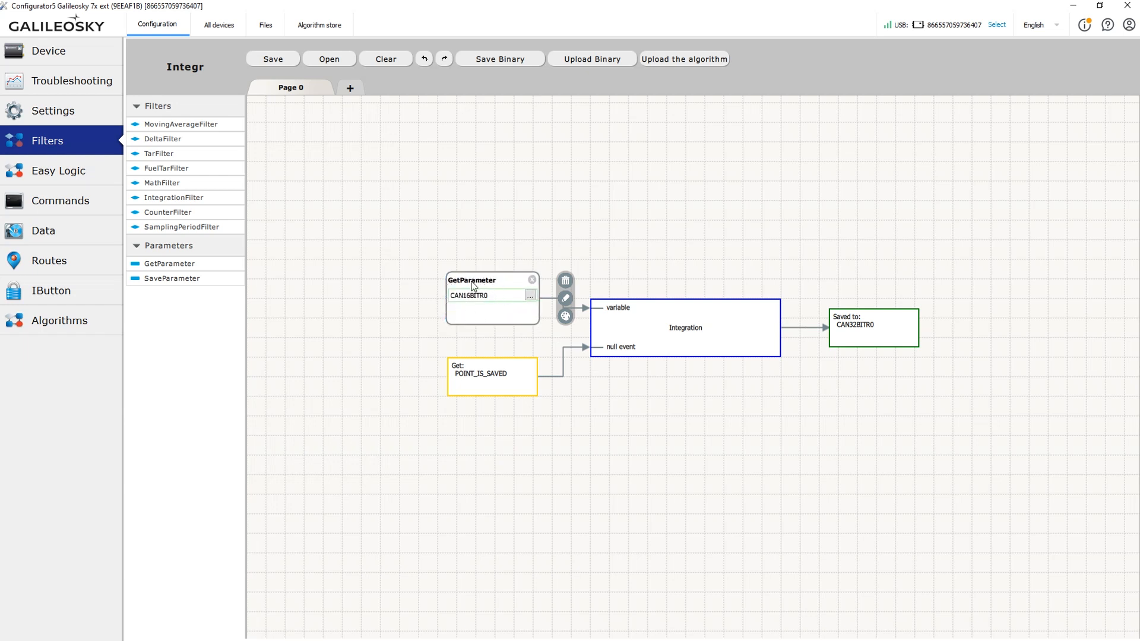
pyautogui.click(500, 335)
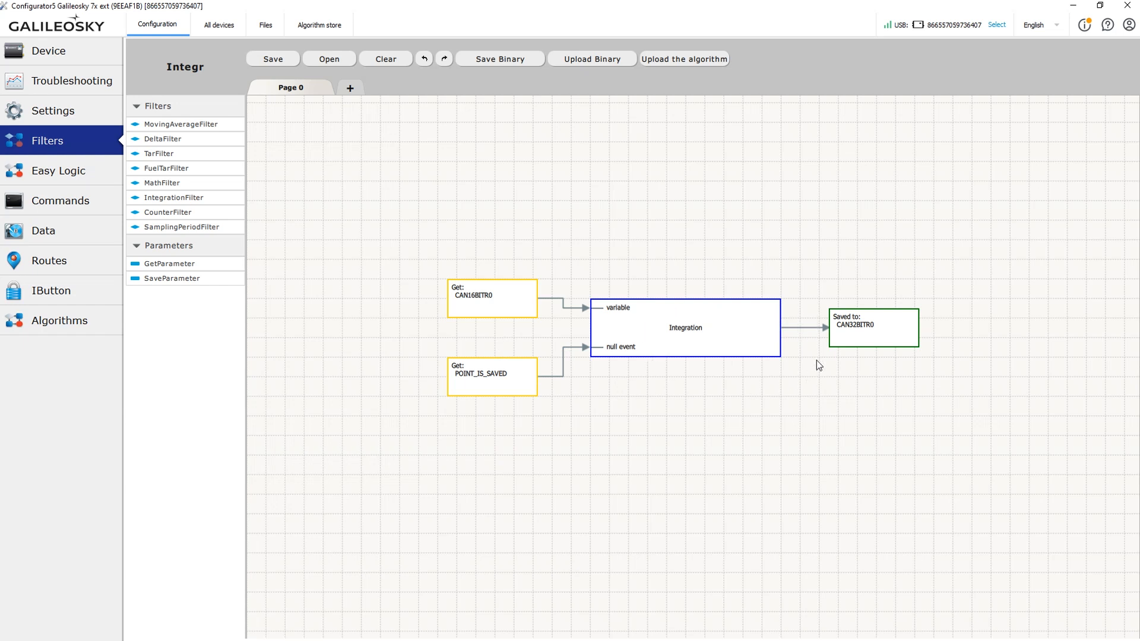
pyautogui.moveTo(897, 318)
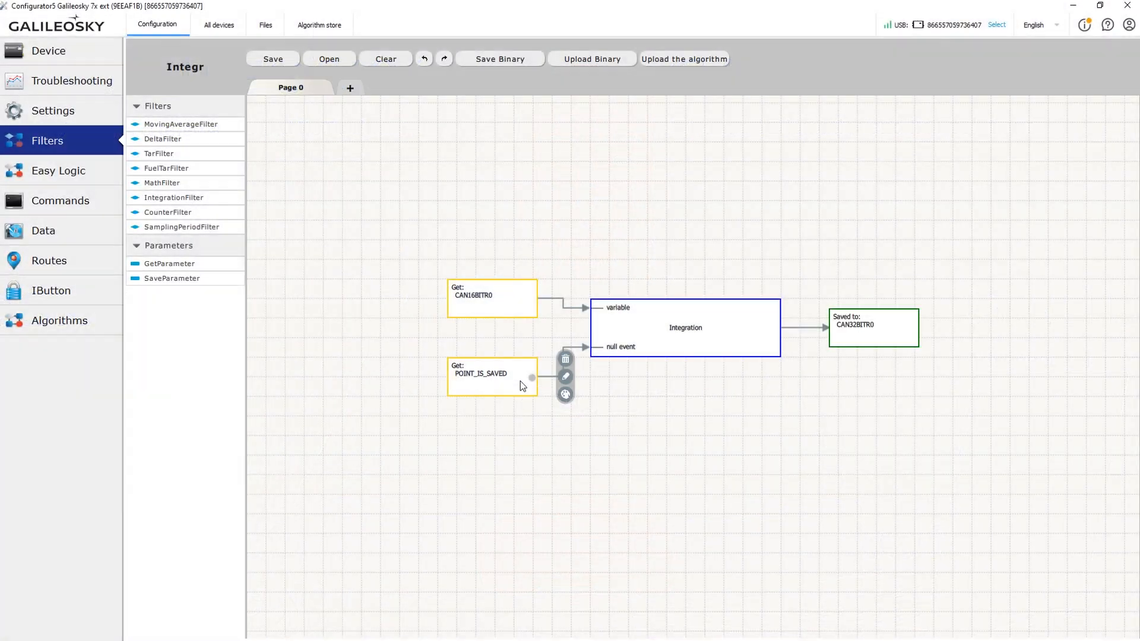
# Change the GetParameter block on the Integration filter's null event to the CAN variable CAN16BITR1
pyautogui.click(520, 381)
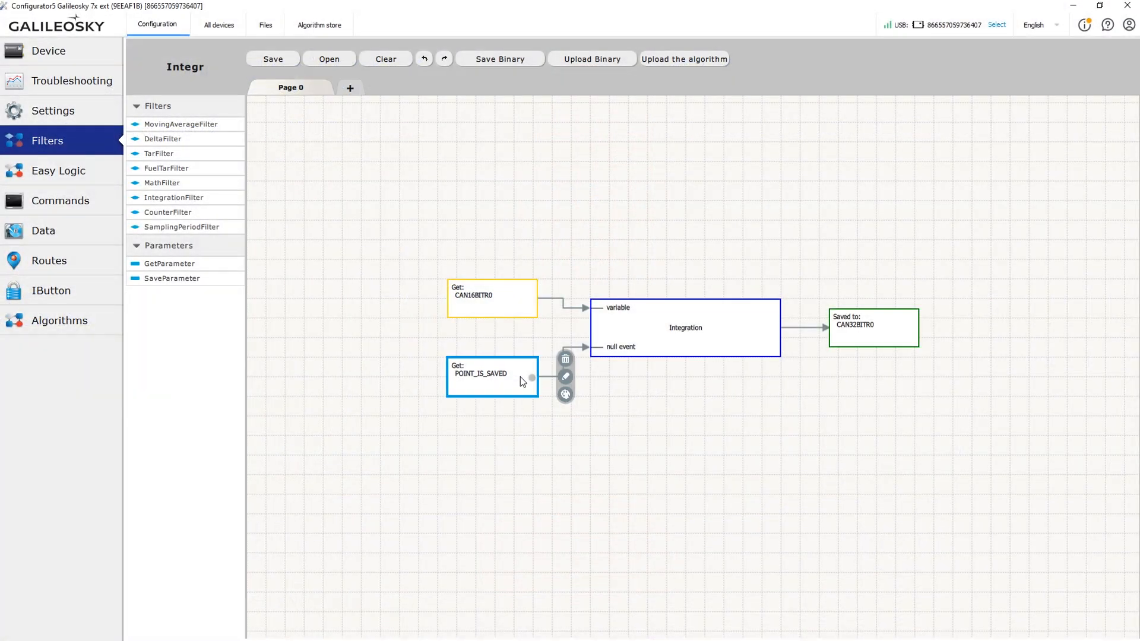
pyautogui.doubleClick(533, 376)
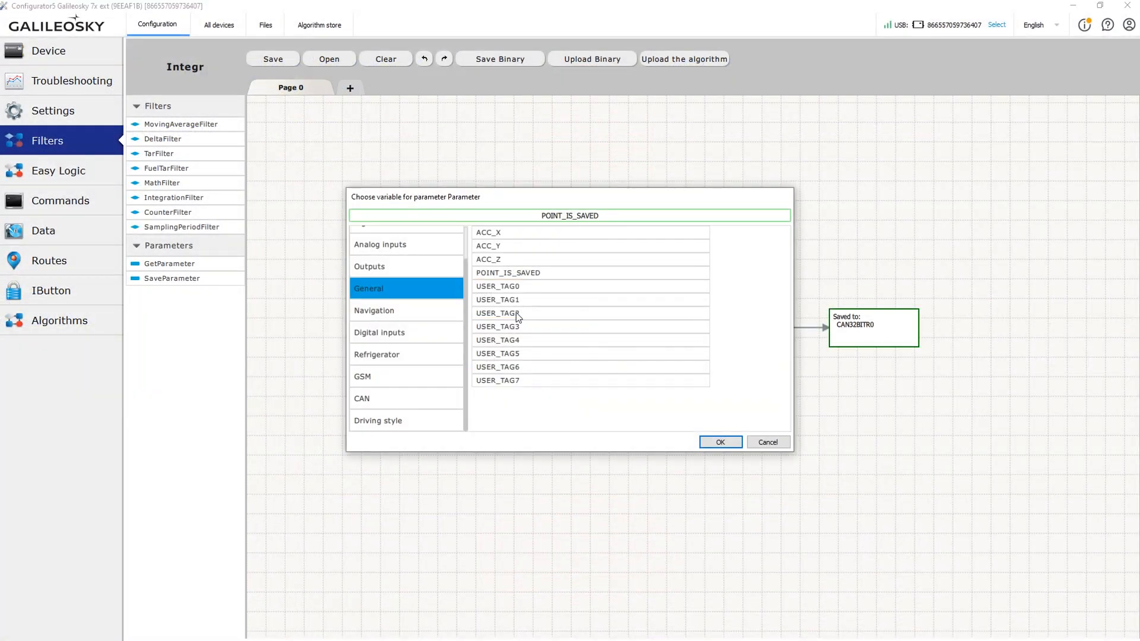
pyautogui.click(510, 276)
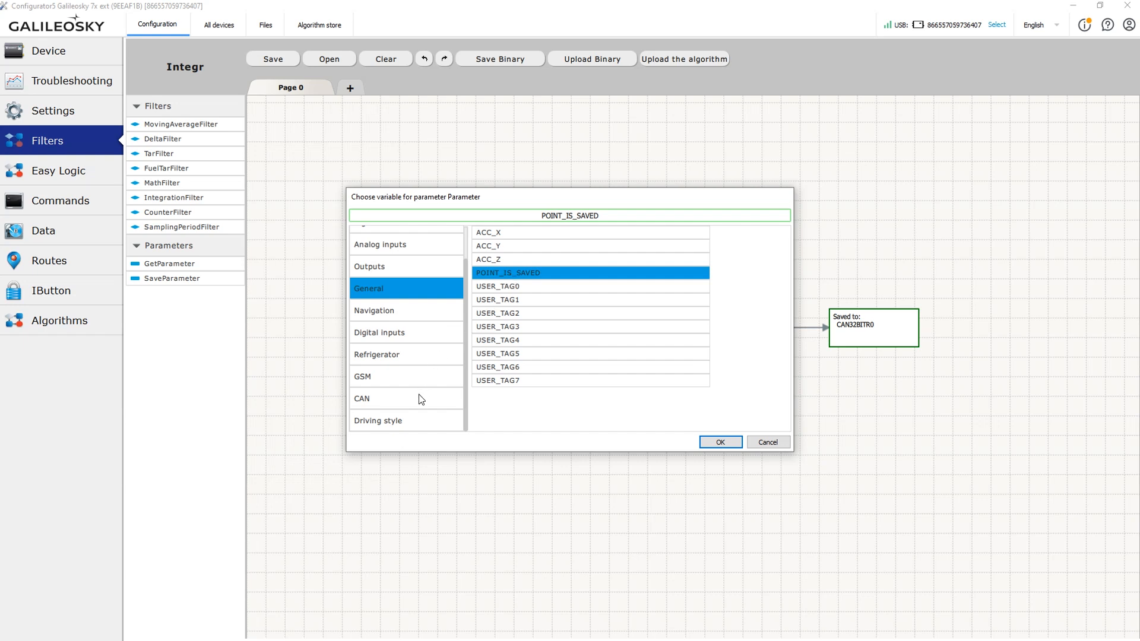
pyautogui.click(422, 398)
pyautogui.click(510, 247)
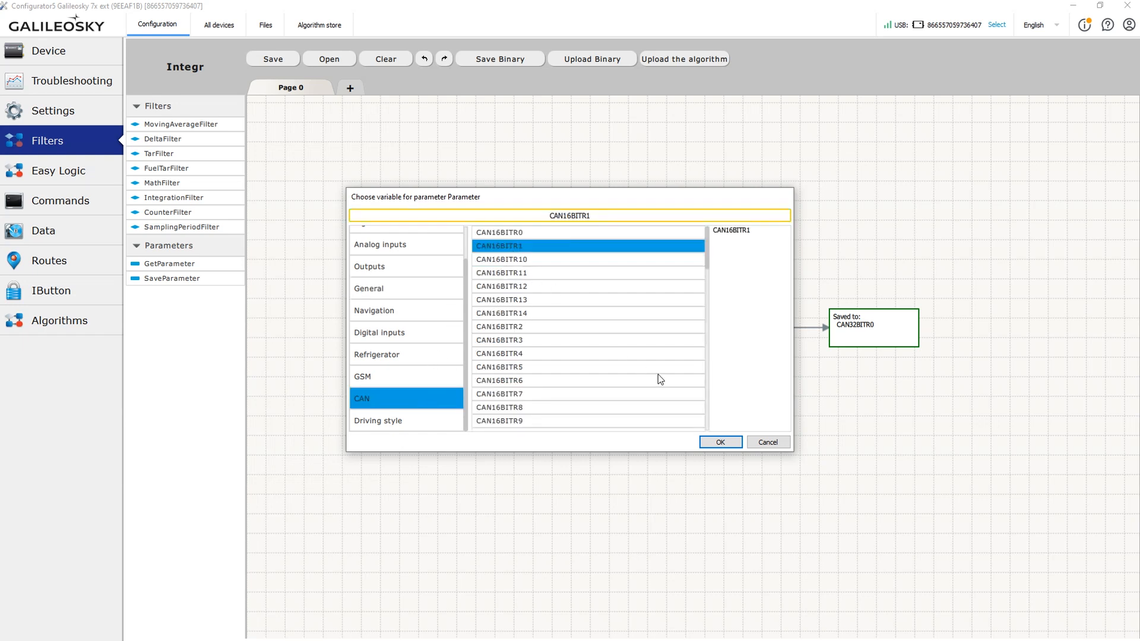
pyautogui.click(720, 442)
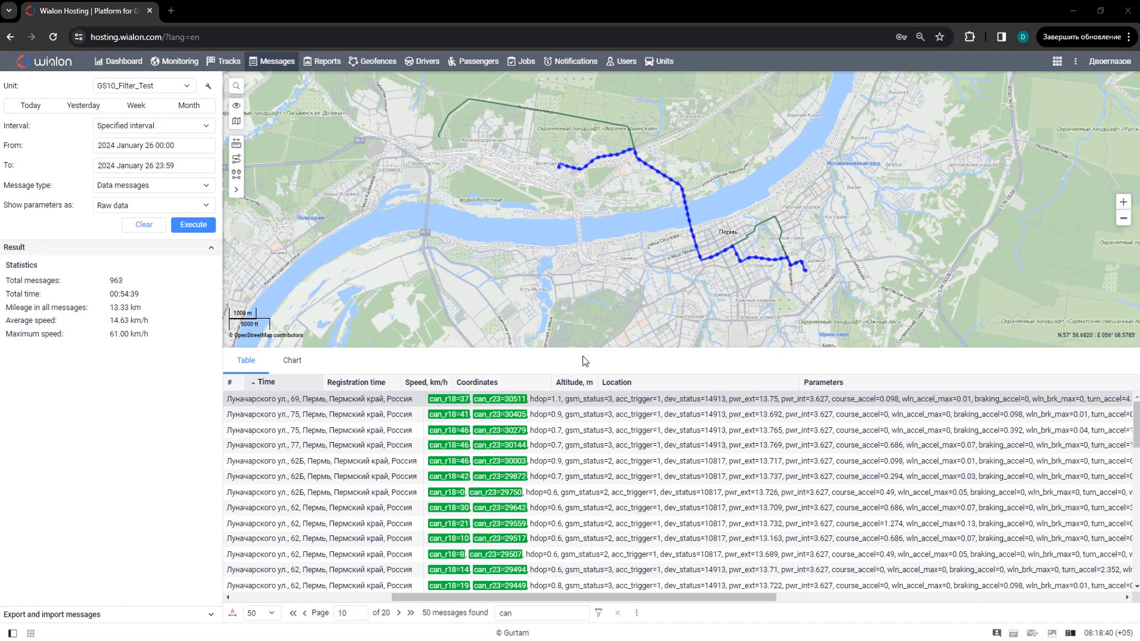
pyautogui.moveTo(582, 357); pyautogui.dragTo(582, 322)
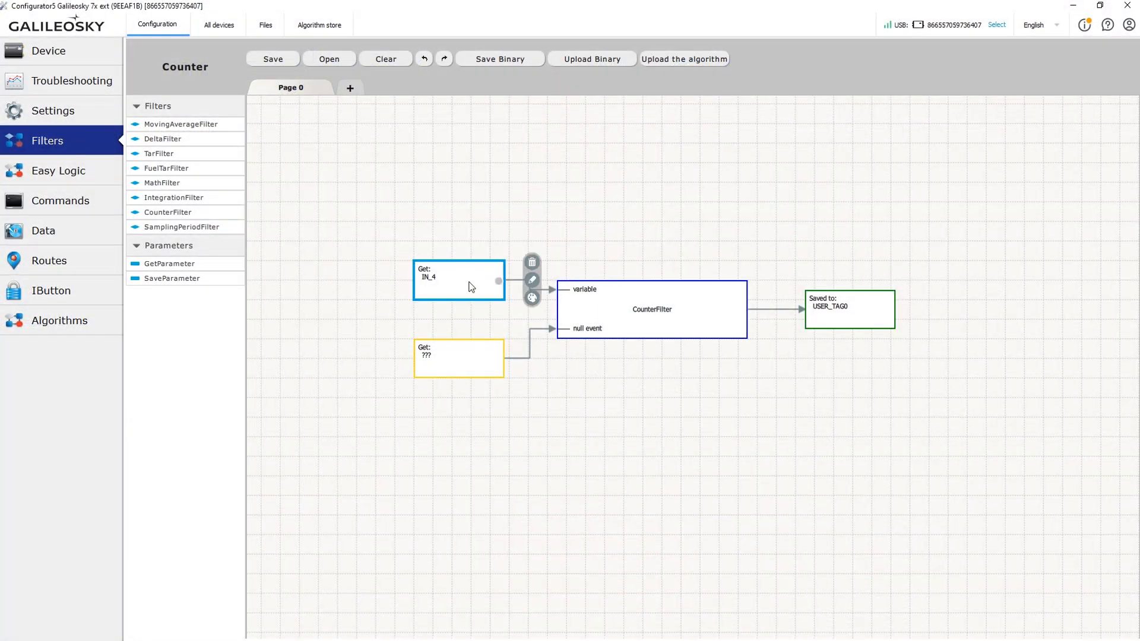
# Assign the General variable POINT_IS_SAVED to the empty GetParameter block feeding the CounterFilter's null event
pyautogui.click(556, 384)
pyautogui.doubleClick(485, 361)
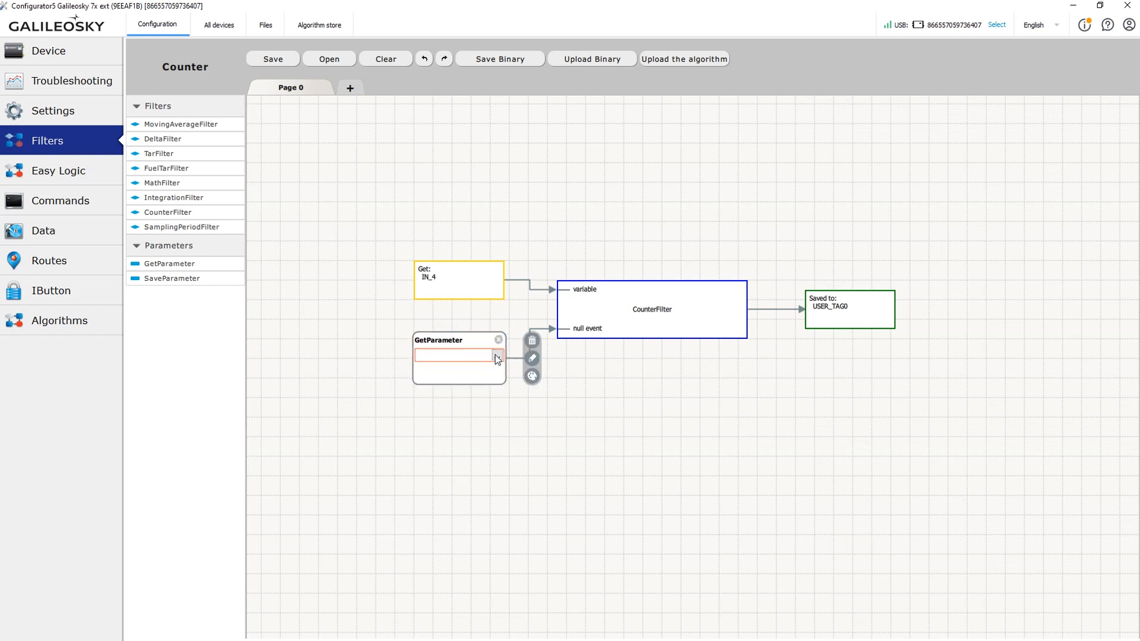
pyautogui.click(497, 358)
pyautogui.click(376, 324)
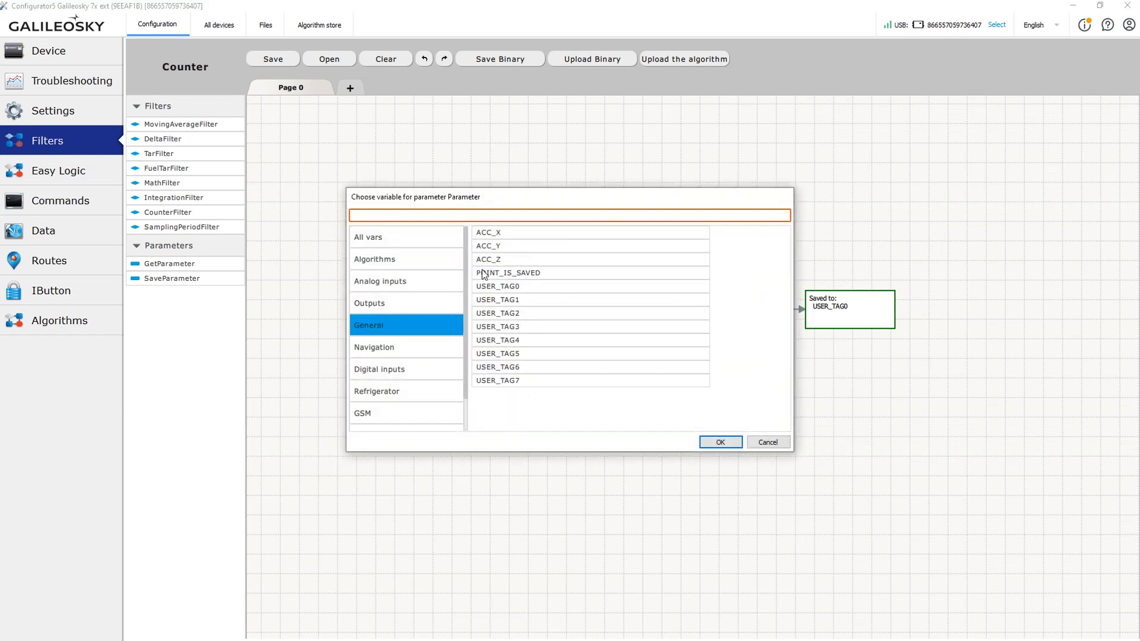
pyautogui.click(485, 273)
pyautogui.click(717, 442)
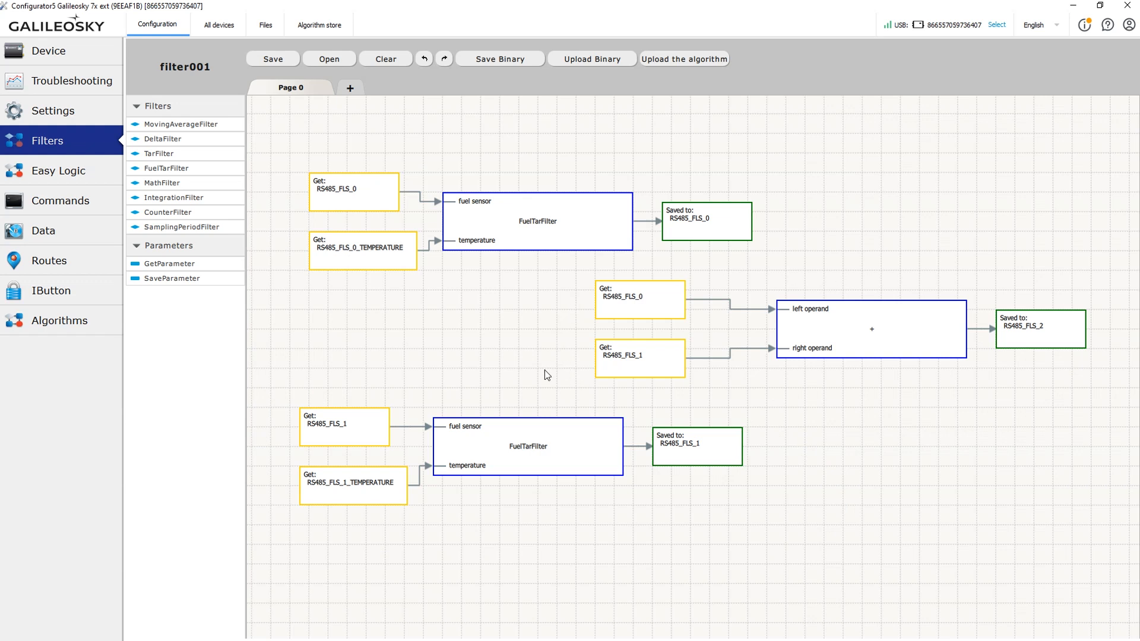
# Examine the RS485_FLS_0 and RS485_FLS_1 get and save blocks around the two FuelTarFilter blocks and the + block
pyautogui.moveTo(564, 200)
pyautogui.click(685, 219)
pyautogui.click(377, 192)
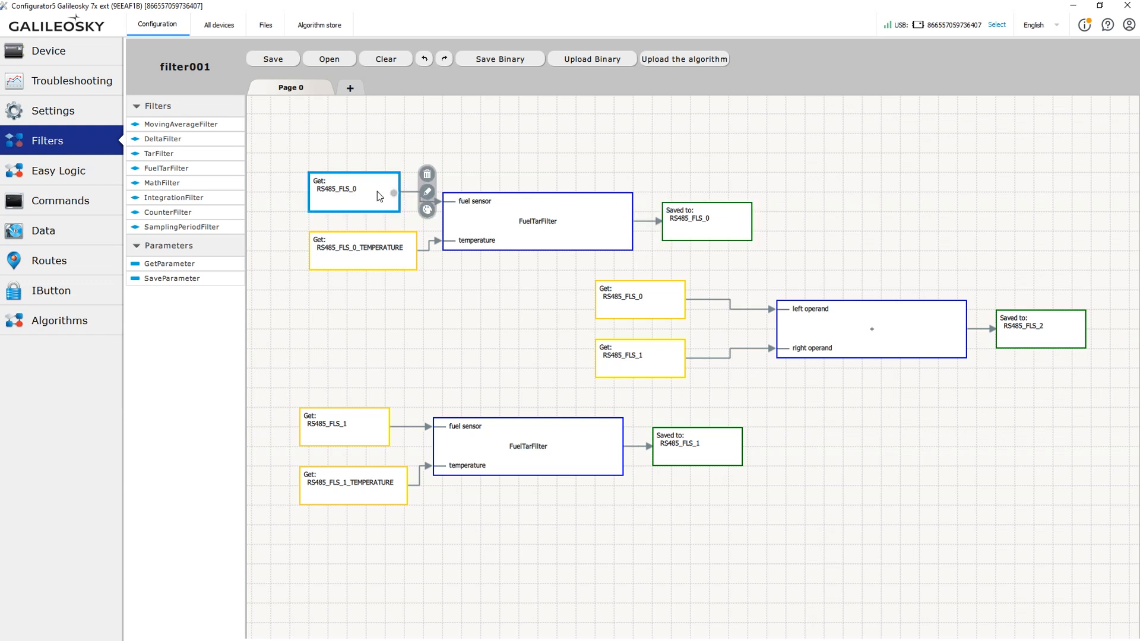
pyautogui.click(682, 447)
pyautogui.click(379, 427)
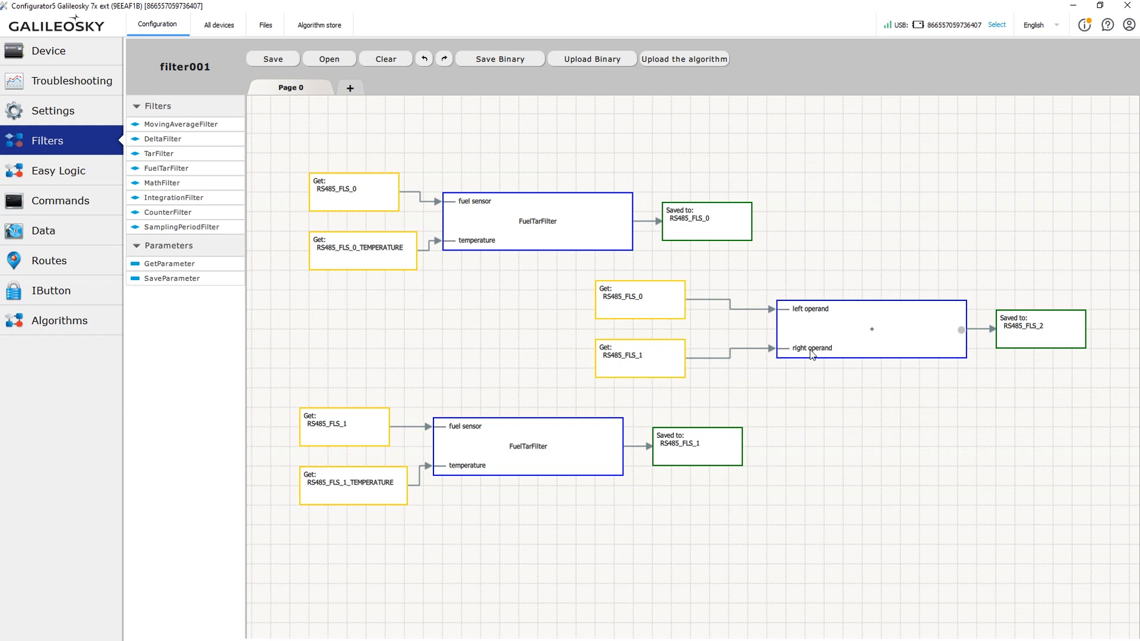
pyautogui.moveTo(659, 305)
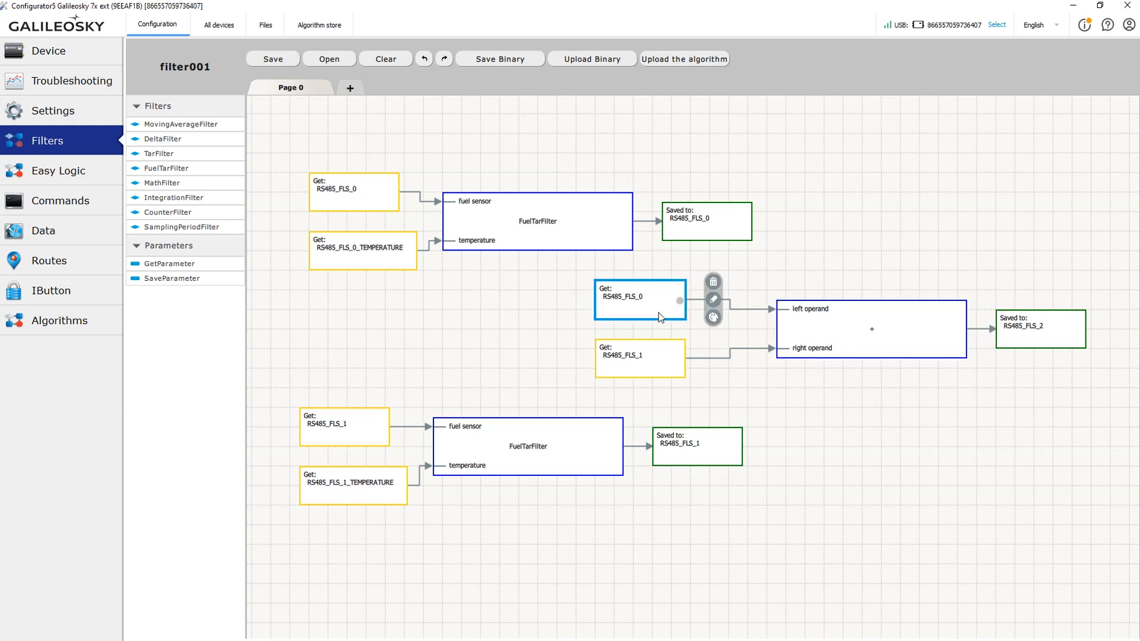
pyautogui.moveTo(660, 362)
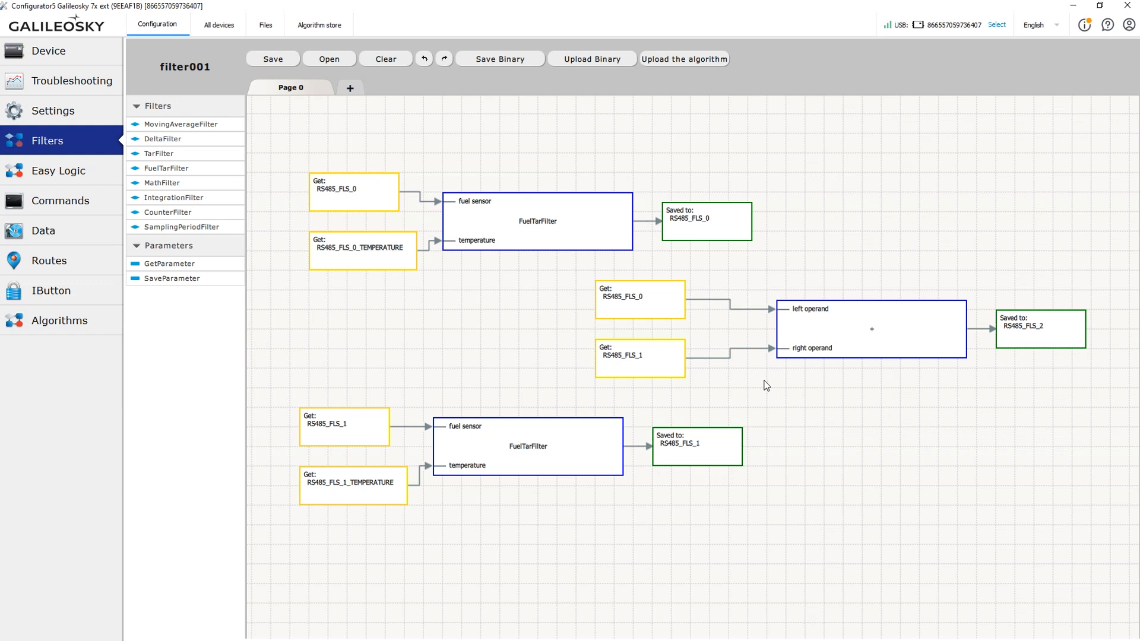
# Delete the two GetParameter blocks feeding the + block and the save blocks on both FuelTarFilter outputs
pyautogui.press('Delete')
pyautogui.press('Delete')
pyautogui.press('Delete')
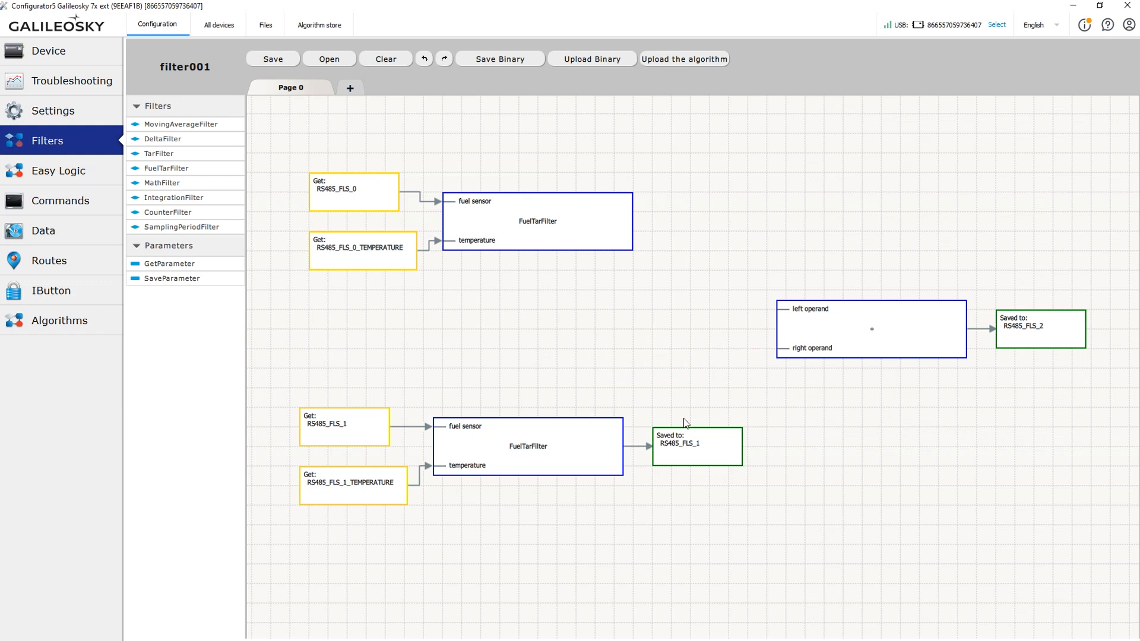
pyautogui.press('Delete')
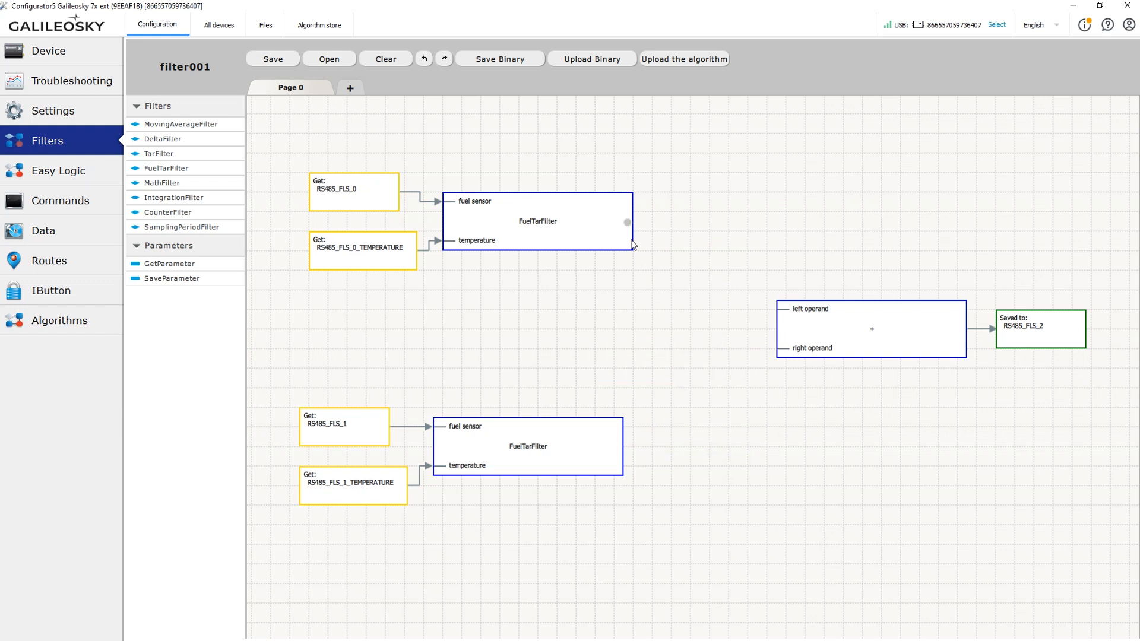
# Connect the RS485_FLS_0 FuelTarFilter output to the + block's left operand and the RS485_FLS_1 FuelTarFilter output to its right operand
pyautogui.moveTo(629, 230)
pyautogui.moveTo(628, 223); pyautogui.dragTo(772, 310)
pyautogui.moveTo(622, 455)
pyautogui.moveTo(622, 453); pyautogui.dragTo(773, 348)
pyautogui.click(761, 410)
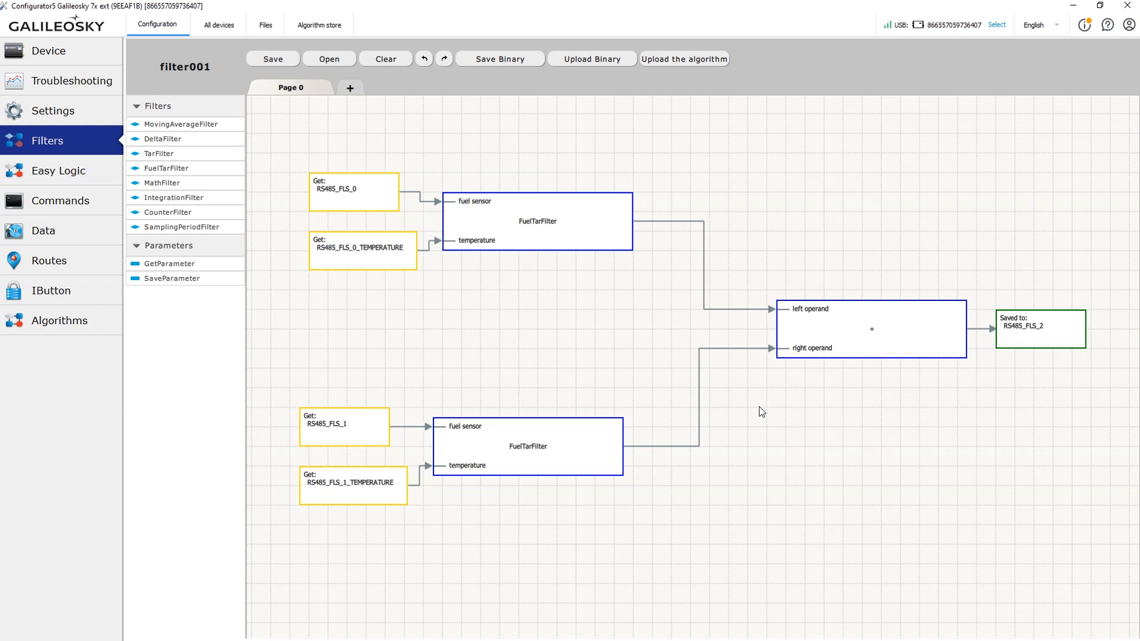
pyautogui.click(954, 348)
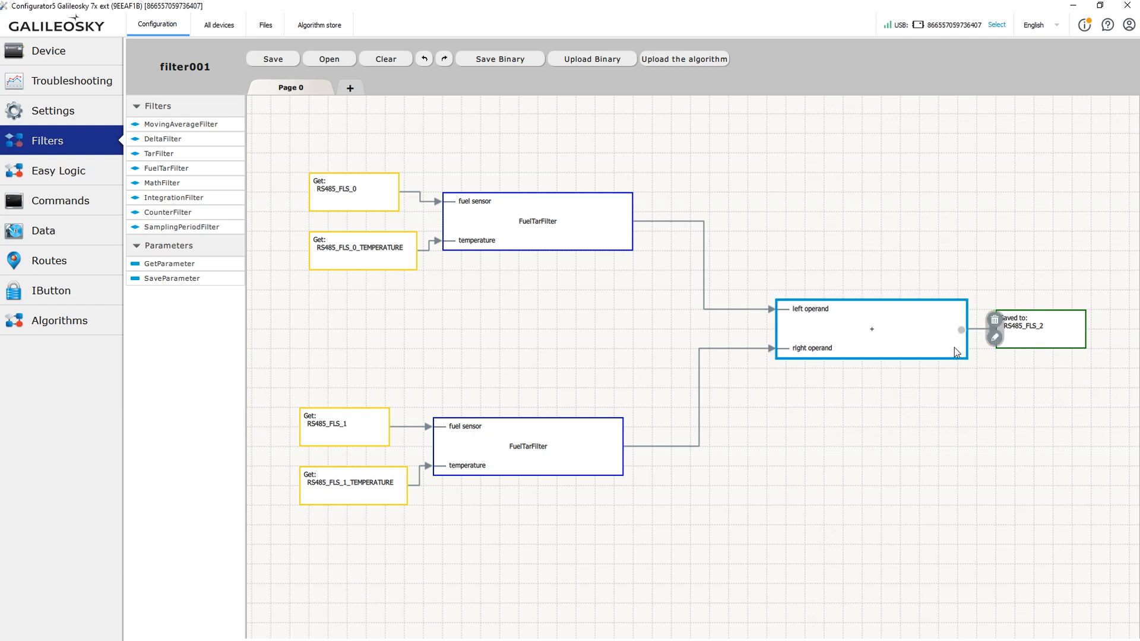
pyautogui.click(1047, 344)
pyautogui.click(1017, 395)
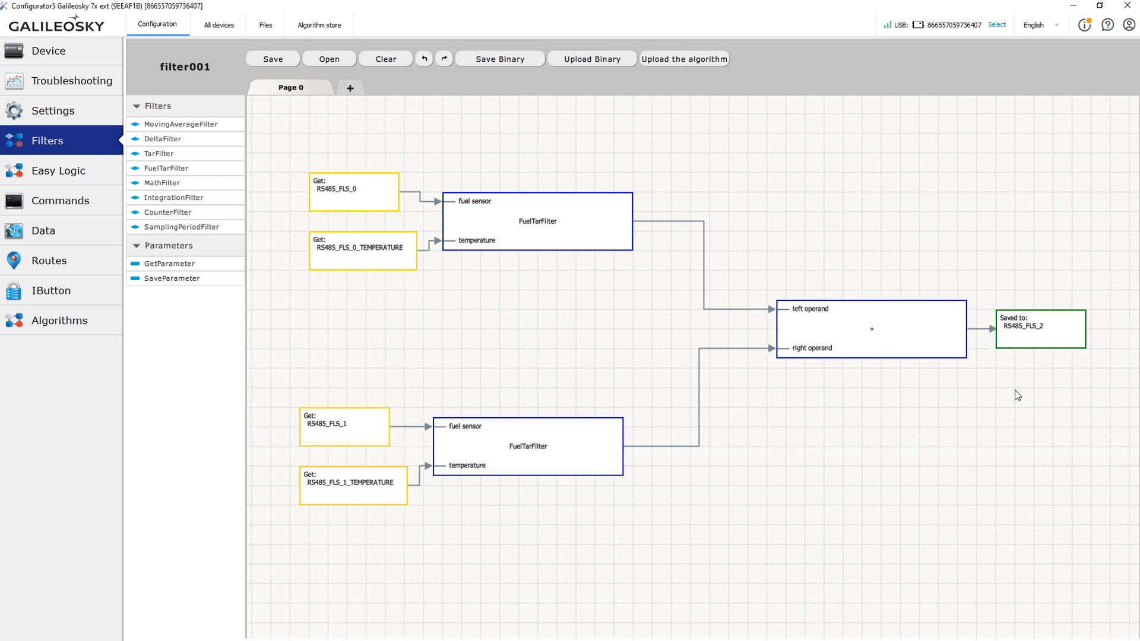